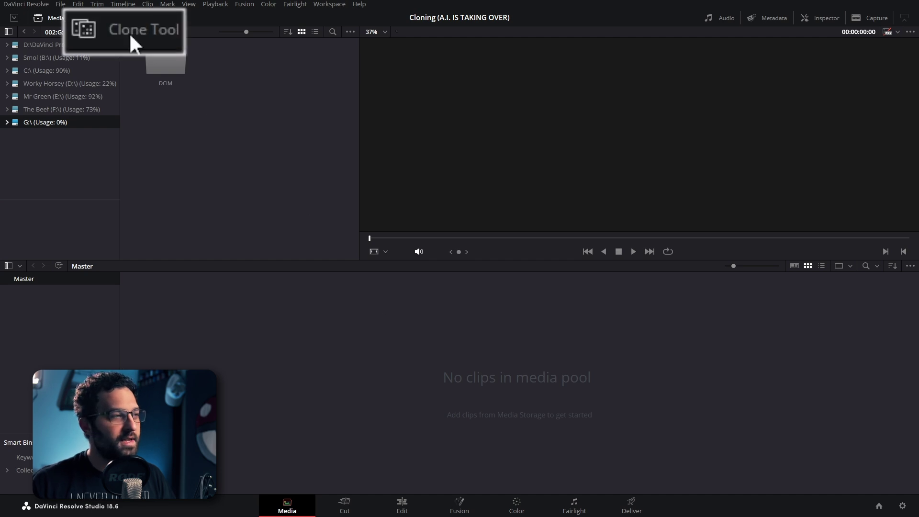
Open the Clone Tool, add two empty jobs, Job 1 and Job 2, and show the clone options
left_click(120, 18)
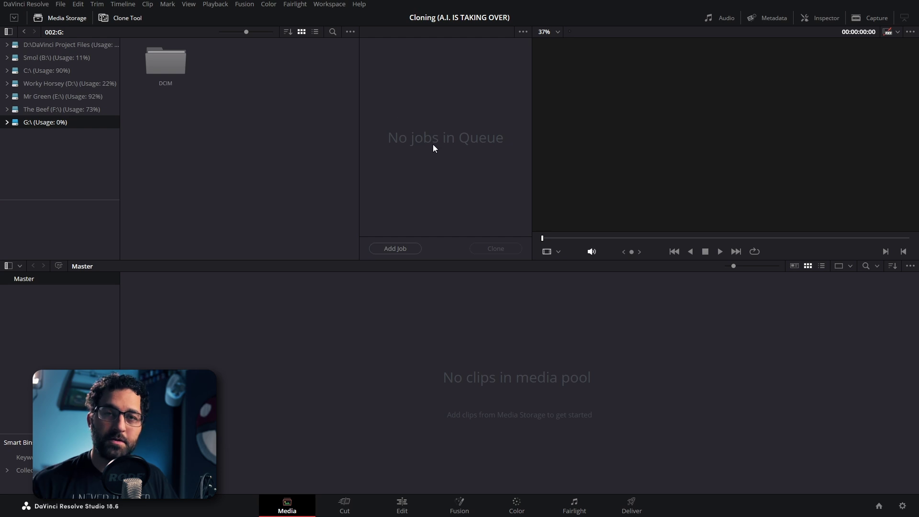
left_click(385, 246)
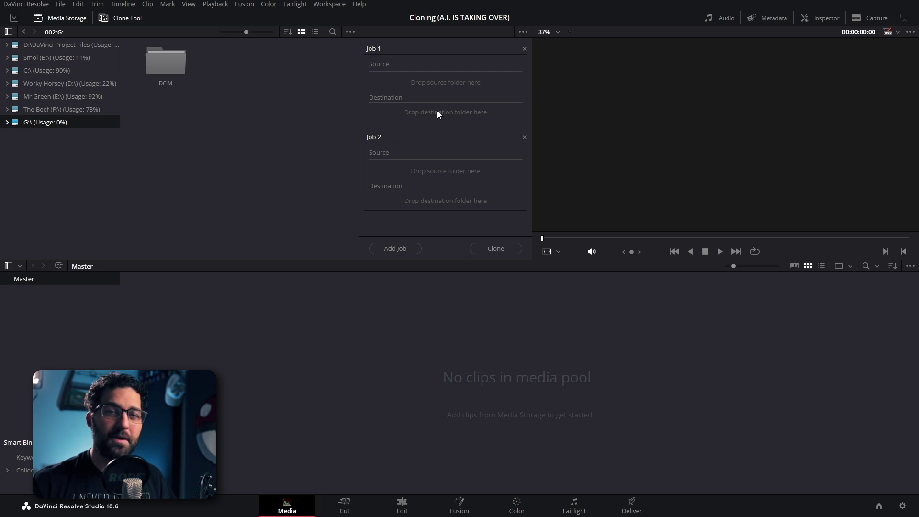
left_click(522, 32)
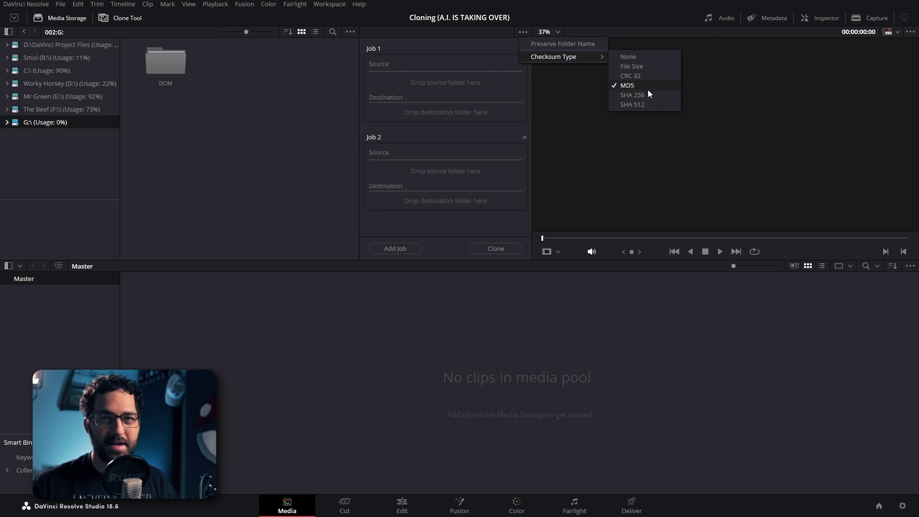
Keep the MD5 checksum type, close the options, and remove the second clone job
left_click(648, 90)
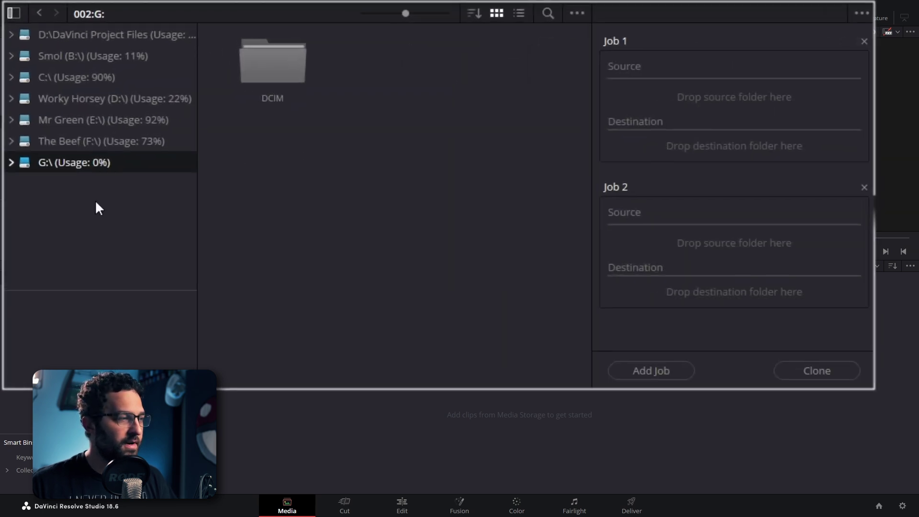
left_click(864, 188)
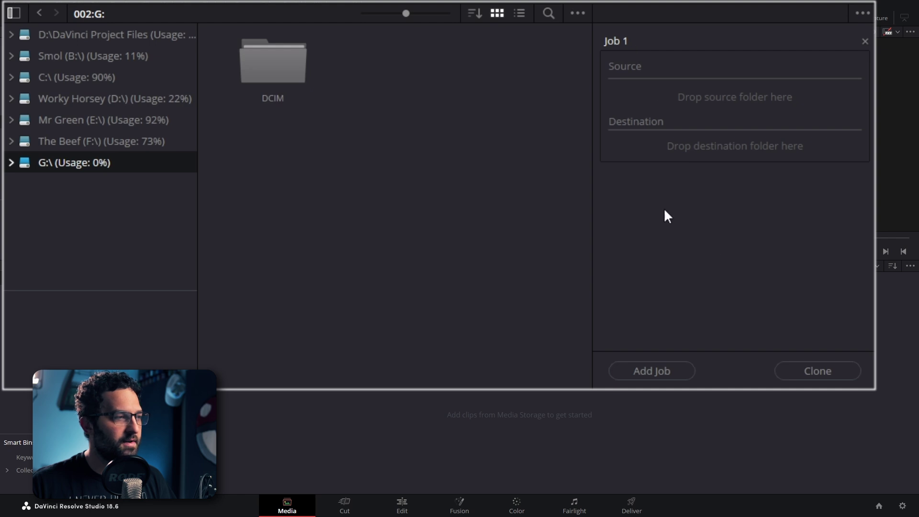
Set G:\DCIM\100_FUJI as the clone job's source
left_click(12, 163)
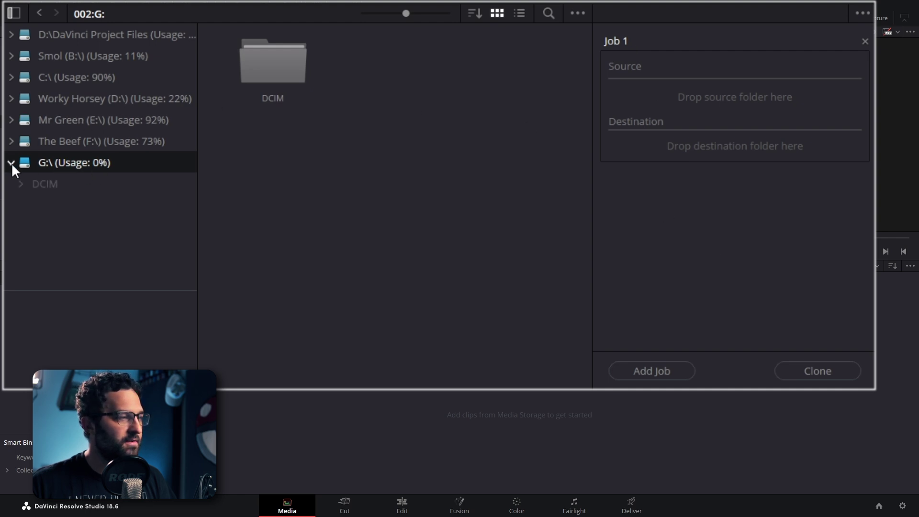
left_click(40, 185)
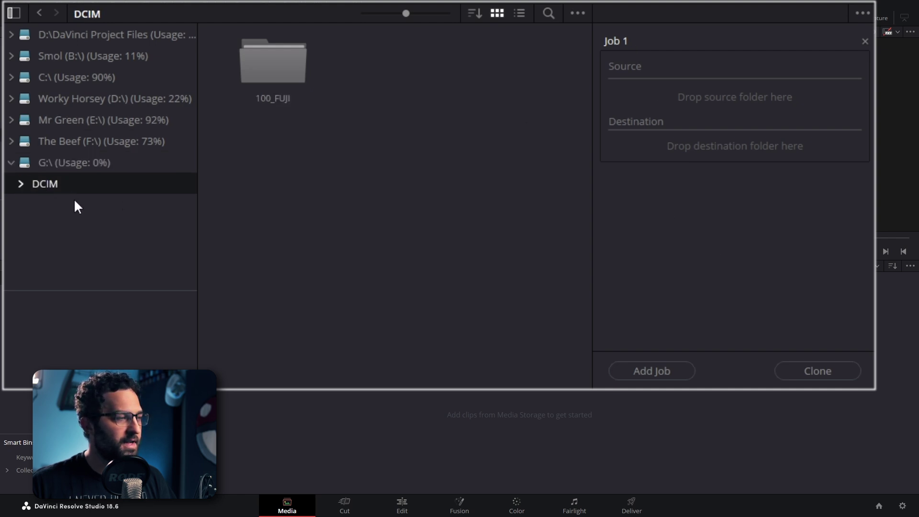
double_click(280, 76)
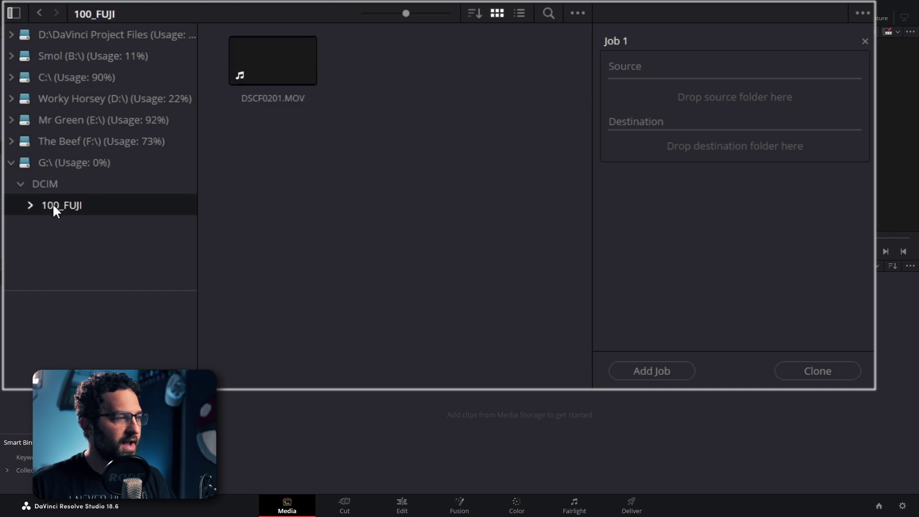
left_click_drag(53, 203, 734, 98)
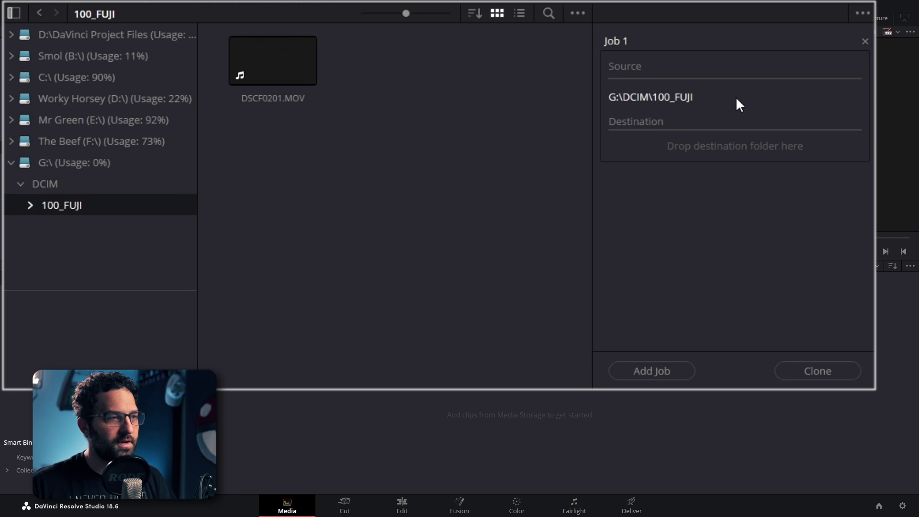
Set F:\YouTube\Da_Clonage\Sources as the destination and start cloning
left_click(11, 142)
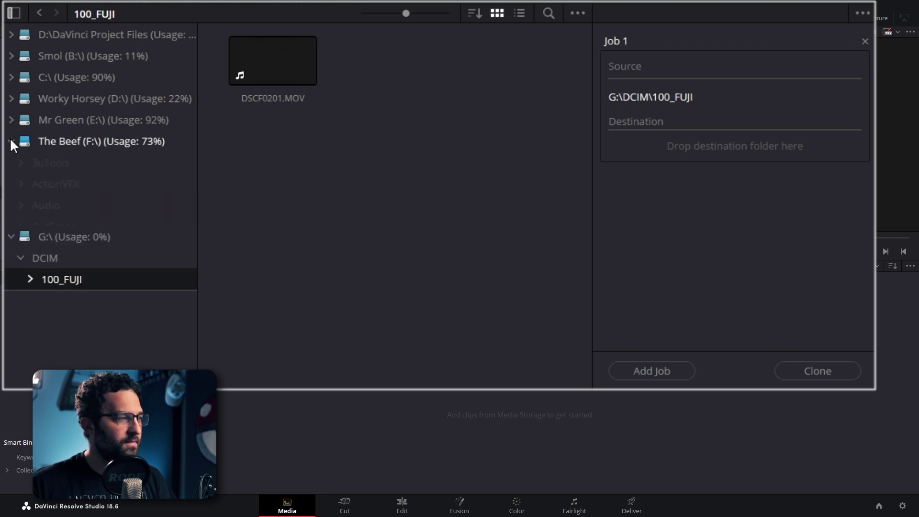
scroll(87, 184, "down", 3)
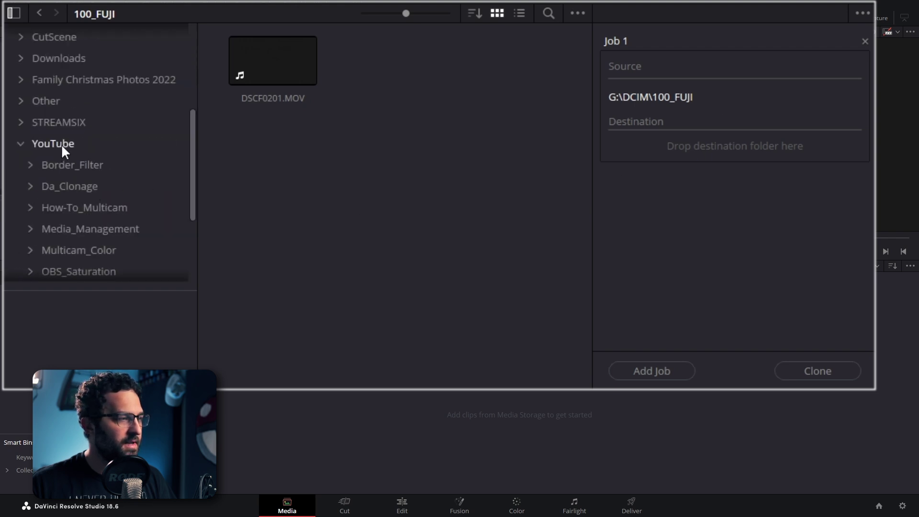
left_click(70, 187)
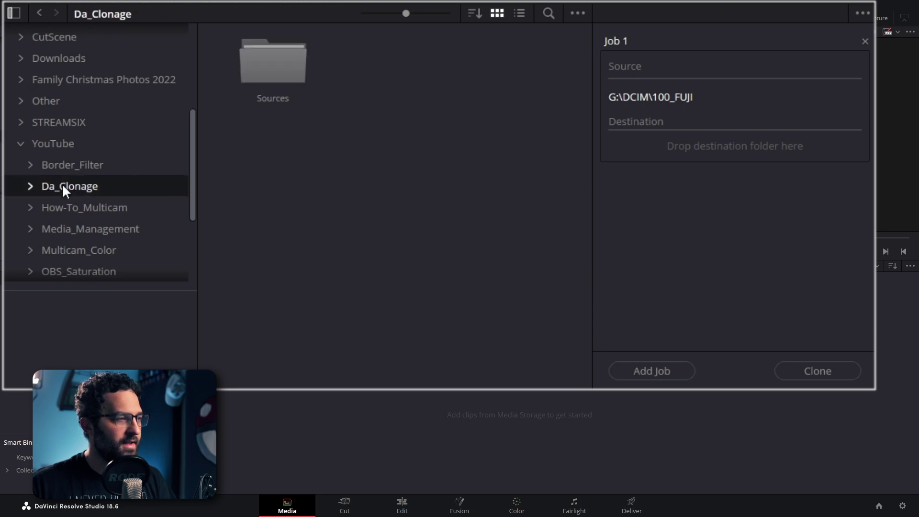
left_click_drag(273, 69, 704, 144)
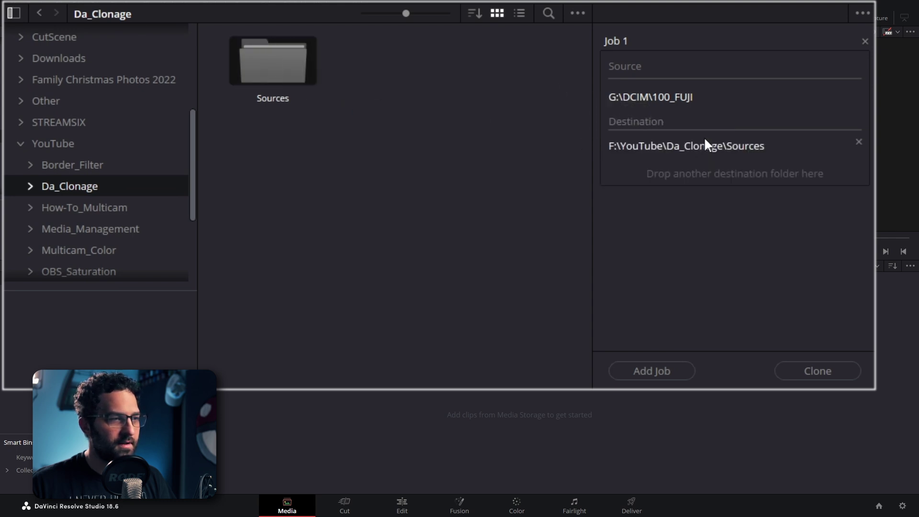
left_click(823, 371)
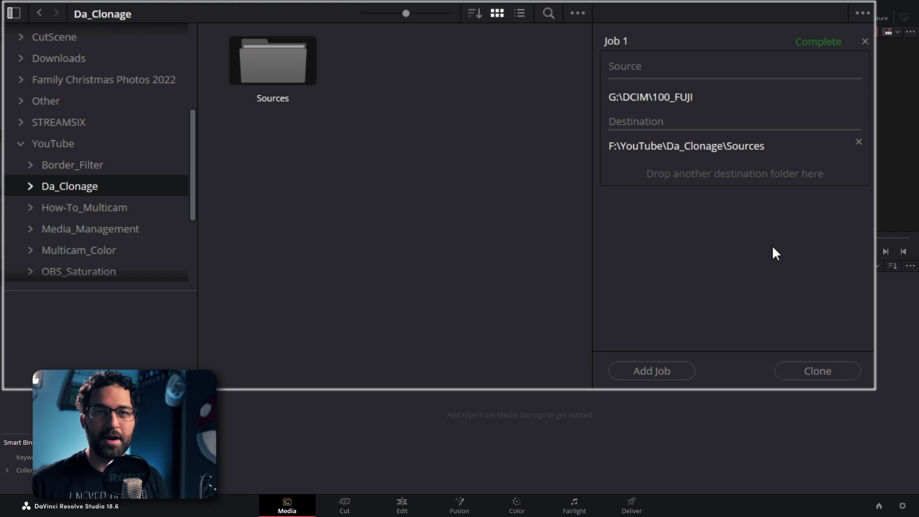
Refresh Da_Clonage, confirm DSCF0201.MOV in Sources, and clear Job 1's destination
right_click(66, 186)
left_click(107, 192)
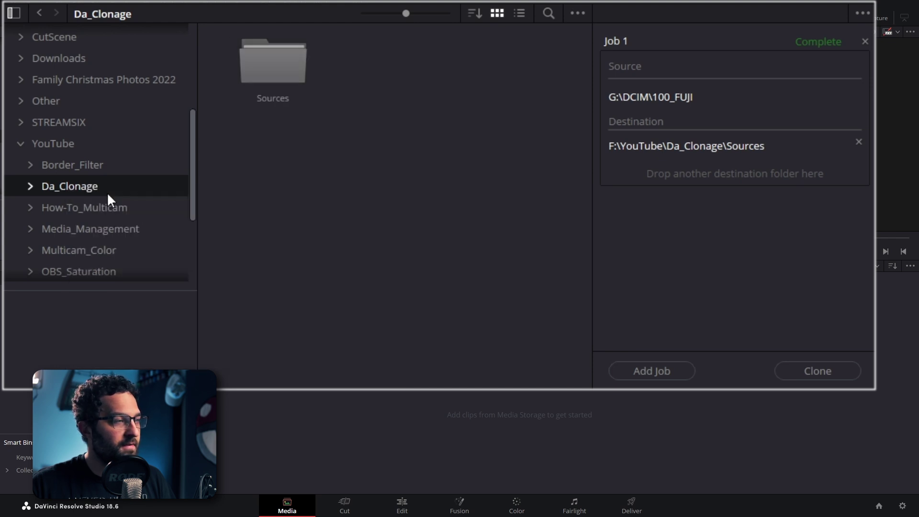
double_click(282, 61)
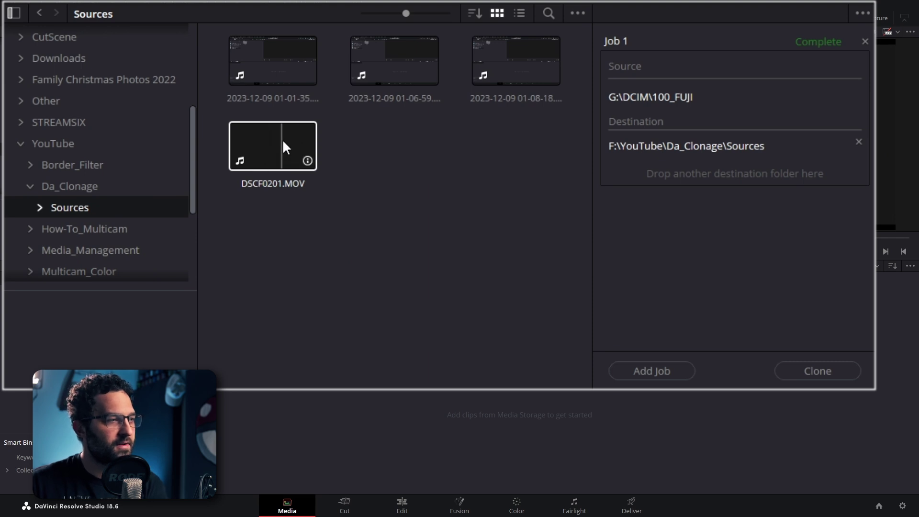
left_click(858, 141)
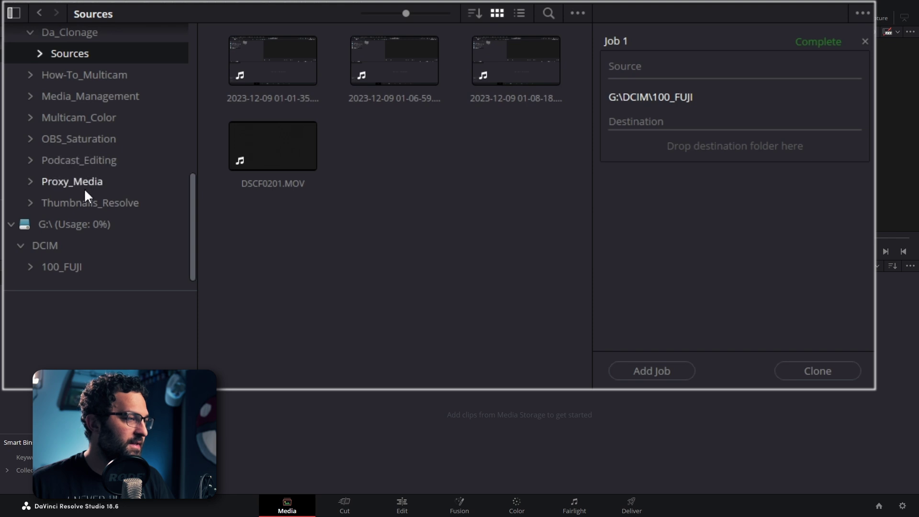
Clone Job 1 to the Thumbnails_Resolve, Proxy_Media and Podcast_Editing destinations
left_click(80, 202)
left_click_drag(67, 201, 718, 165)
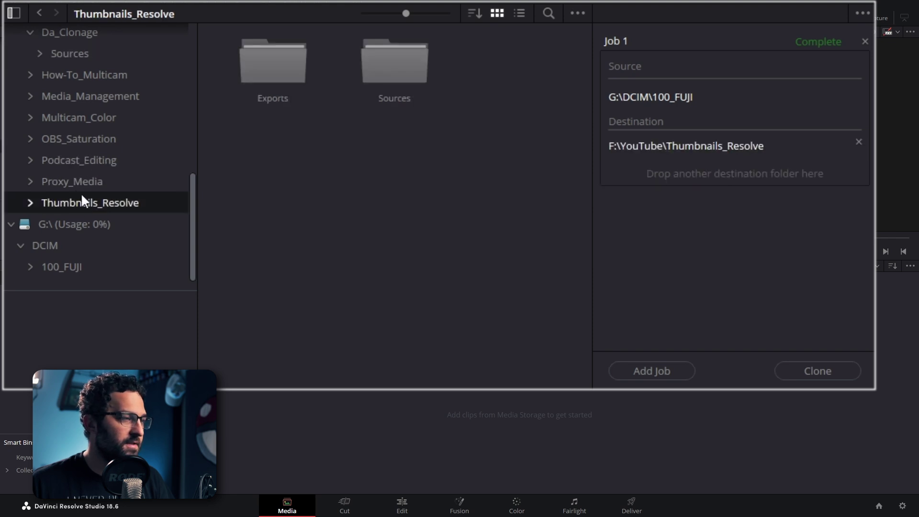
left_click_drag(72, 181, 686, 187)
left_click_drag(79, 160, 677, 186)
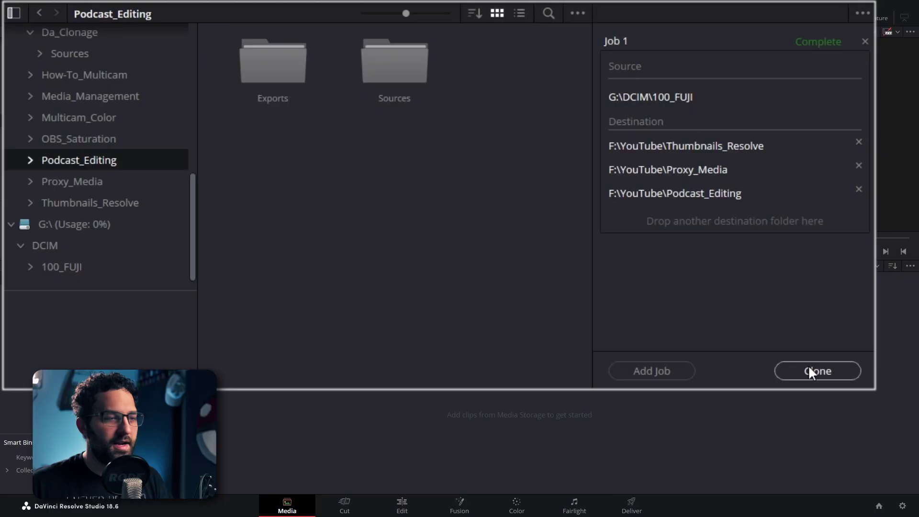
left_click(808, 365)
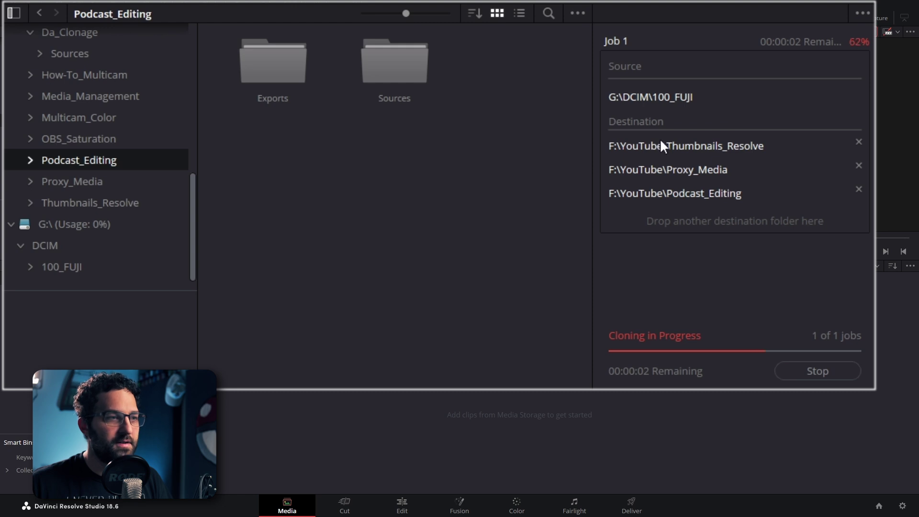
Refresh F:\YouTube and check Podcast_Editing, Proxy_Media and Thumbnails_Resolve for DSCF0201.MOV
right_click(76, 52)
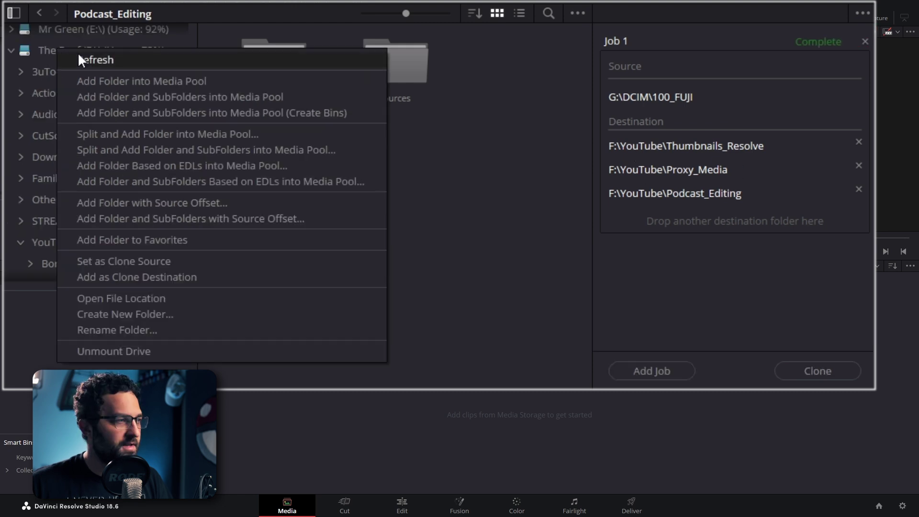
left_click(87, 54)
scroll(107, 141, "down", 3)
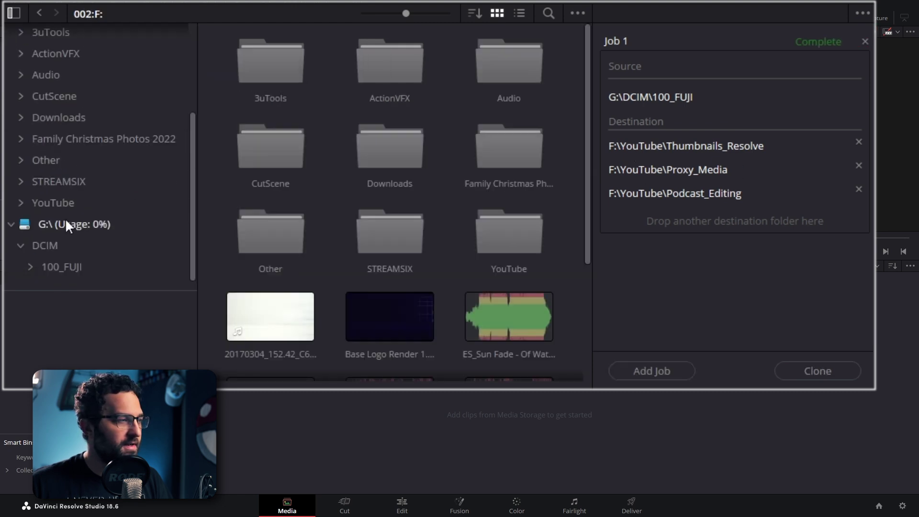
left_click(51, 203)
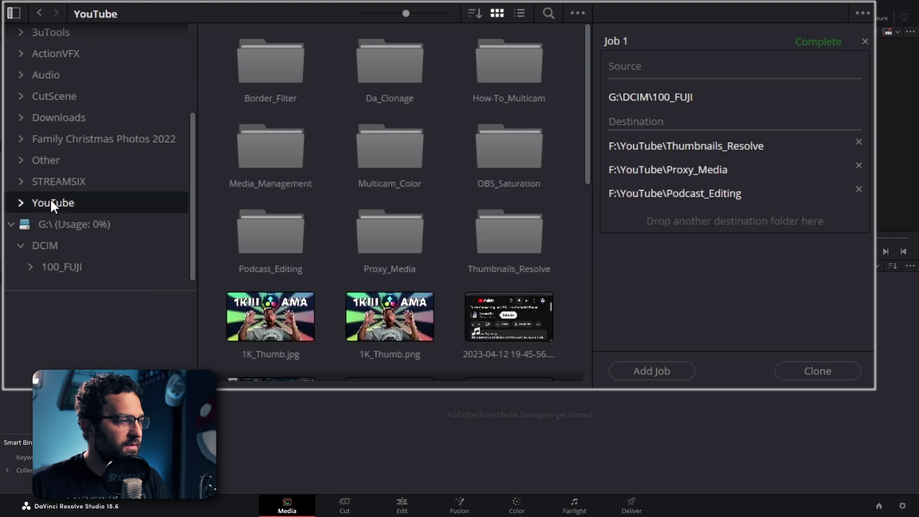
left_click(19, 202)
scroll(70, 198, "down", 3)
left_click(72, 161)
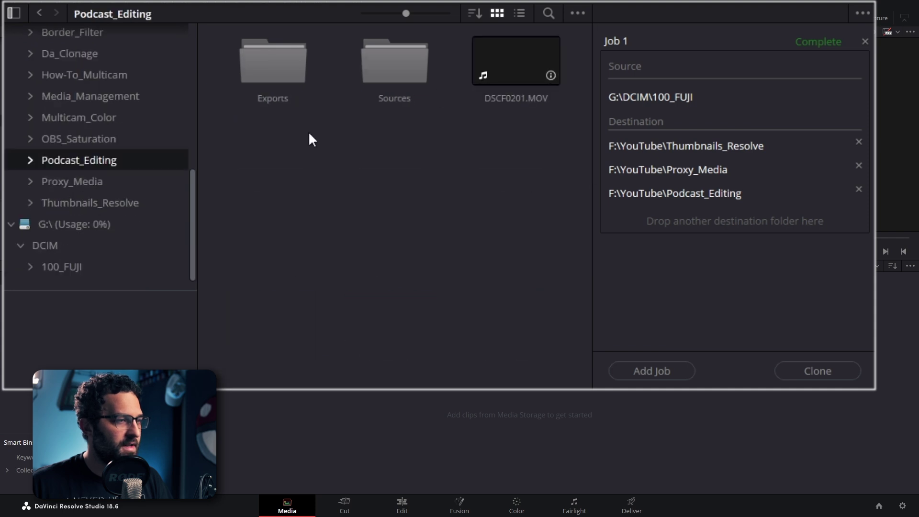
left_click(72, 181)
left_click(92, 204)
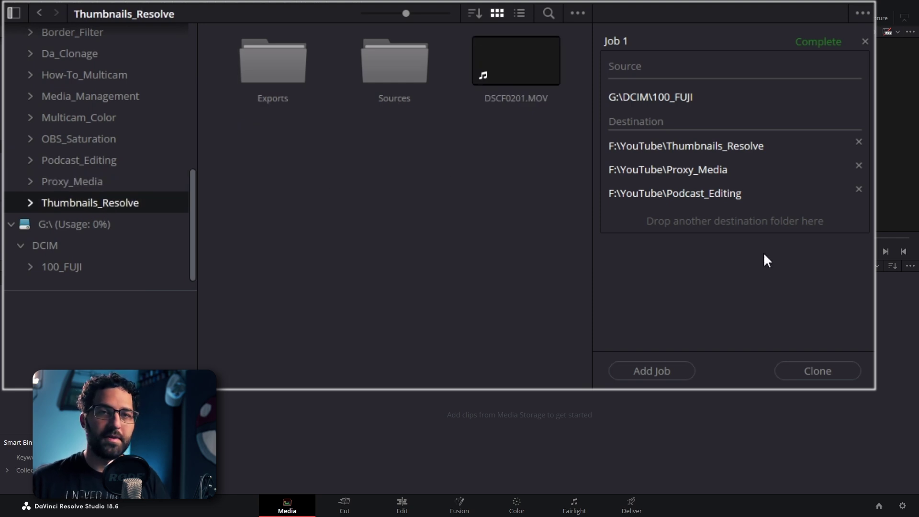
left_click(664, 378)
Locate Border_Filter and the E: drive, and review the folder-name and checksum clone options
left_click(64, 95)
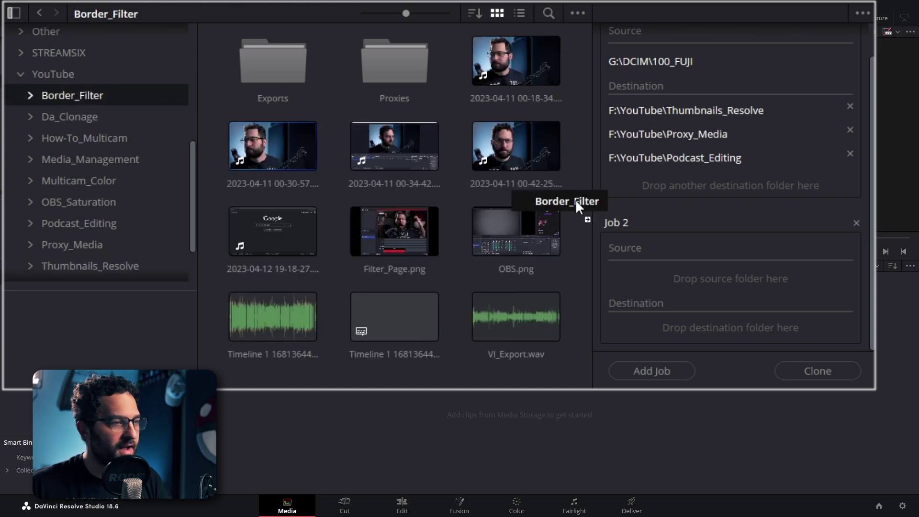
left_click_drag(54, 92, 710, 267)
scroll(62, 139, "up", 3)
scroll(61, 139, "up", 6)
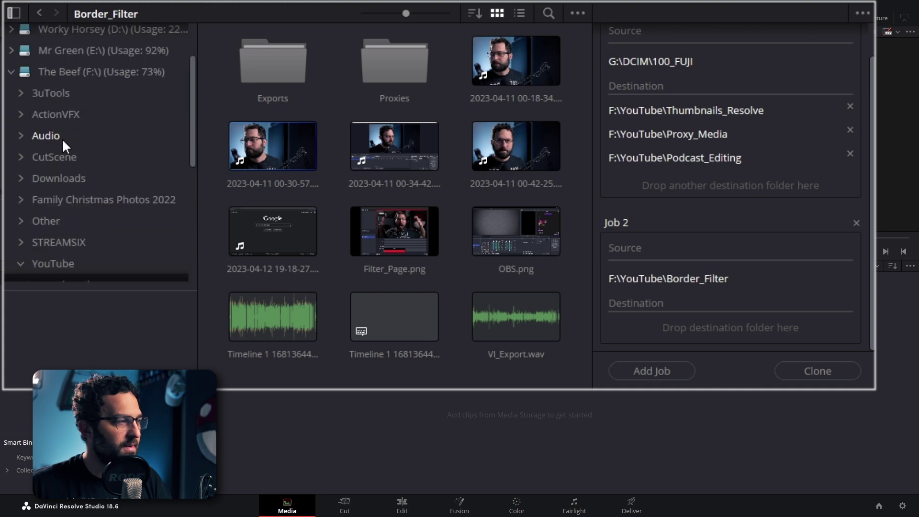
scroll(73, 133, "up", 3)
left_click(61, 119)
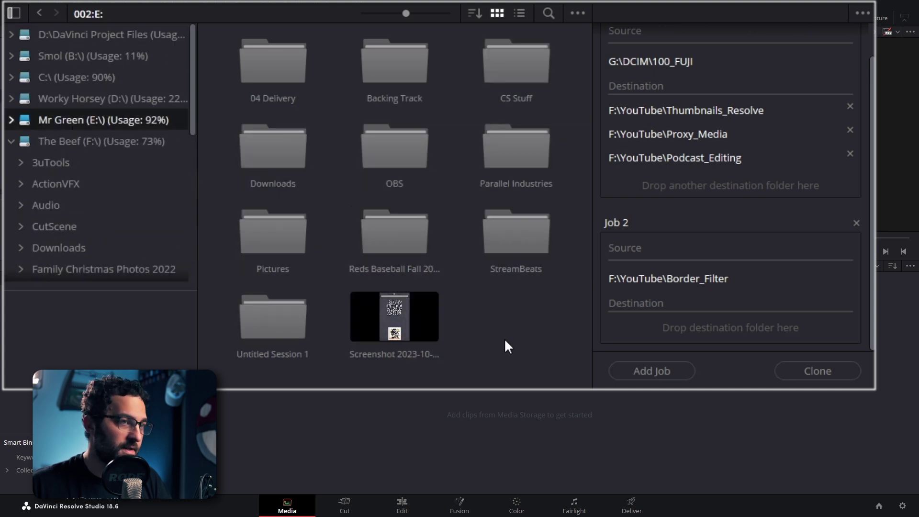
left_click(739, 11)
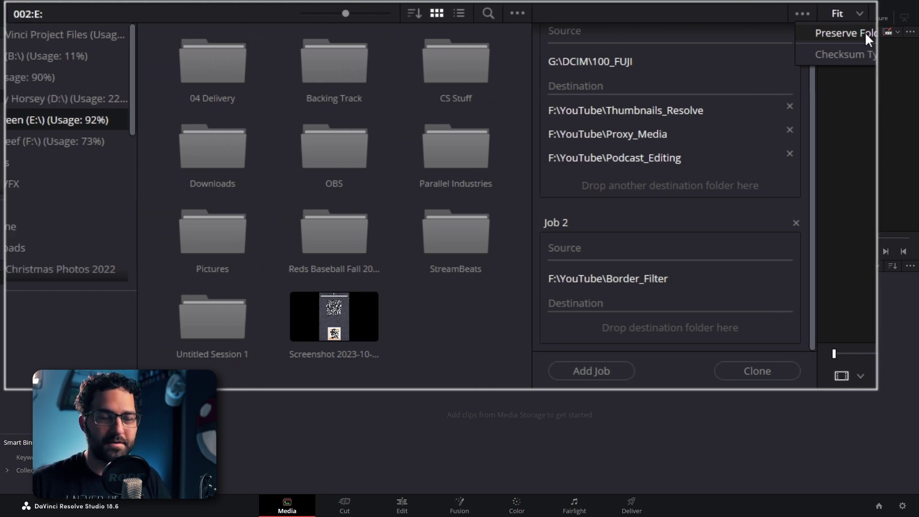
left_click(805, 32)
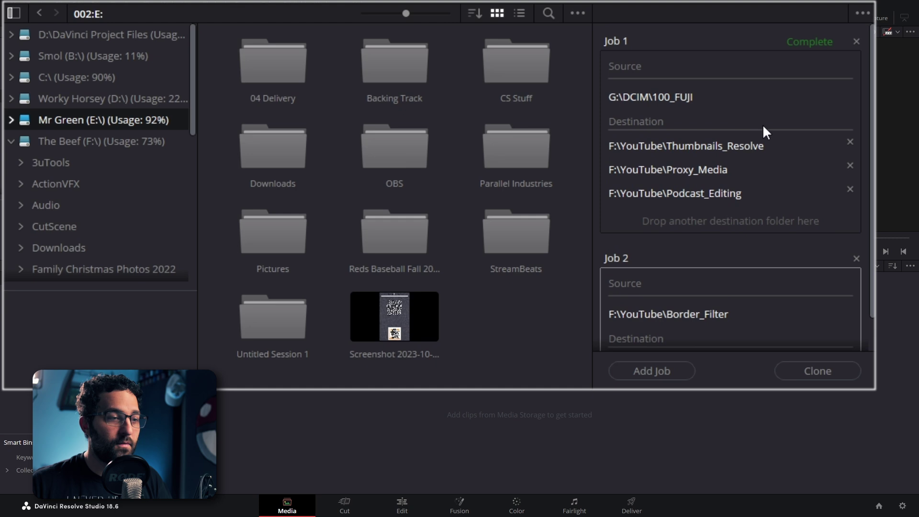
left_click(744, 76)
scroll(745, 280, "down", 1)
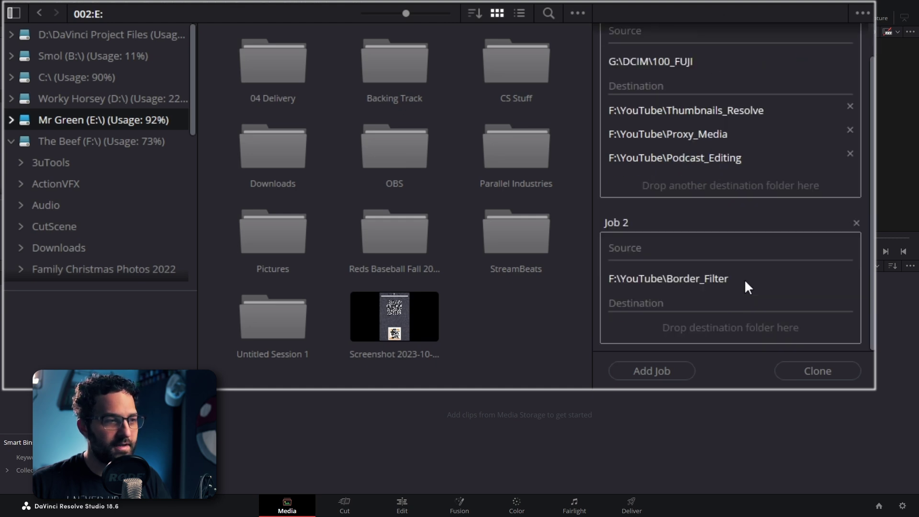
scroll(745, 279, "up", 1)
scroll(766, 303, "down", 1)
scroll(754, 259, "up", 1)
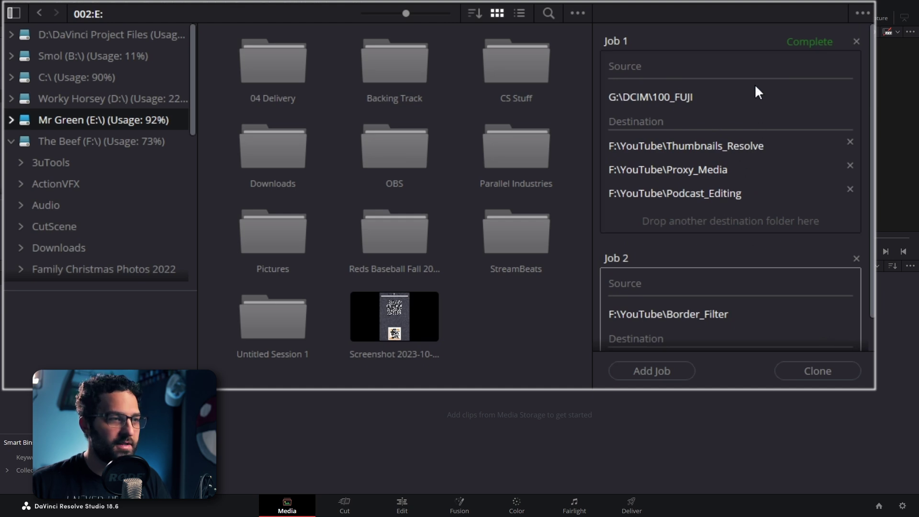
scroll(770, 144, "down", 1)
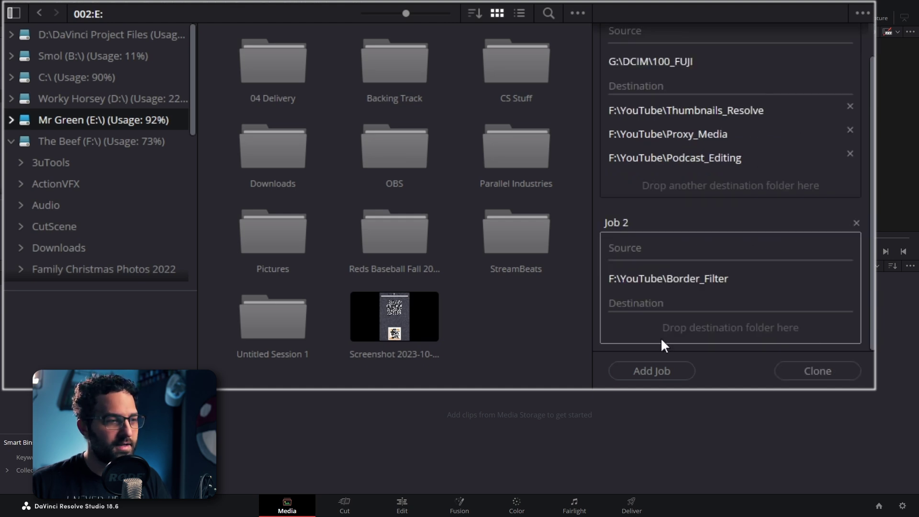
Clone Job 2 to Mr Green (E:\), then refresh E:\ and open the copied Border_Filter
left_click_drag(101, 120, 678, 324)
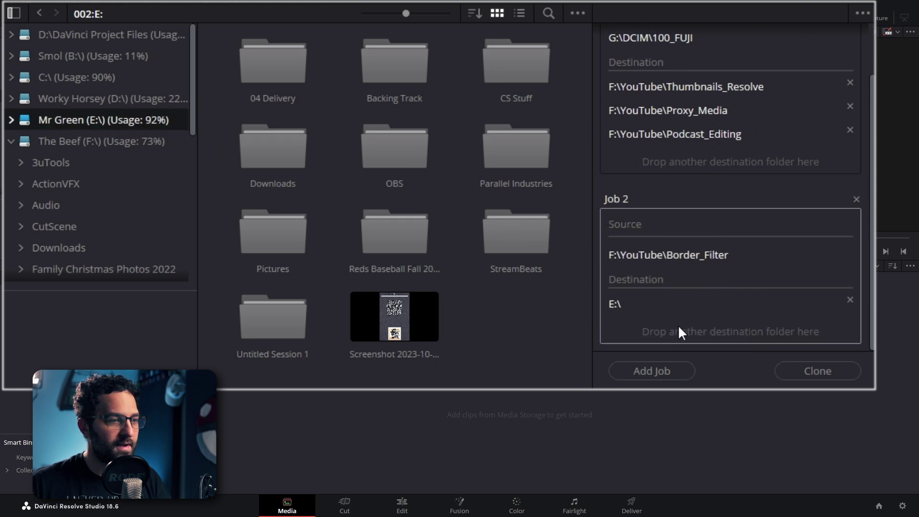
left_click(812, 369)
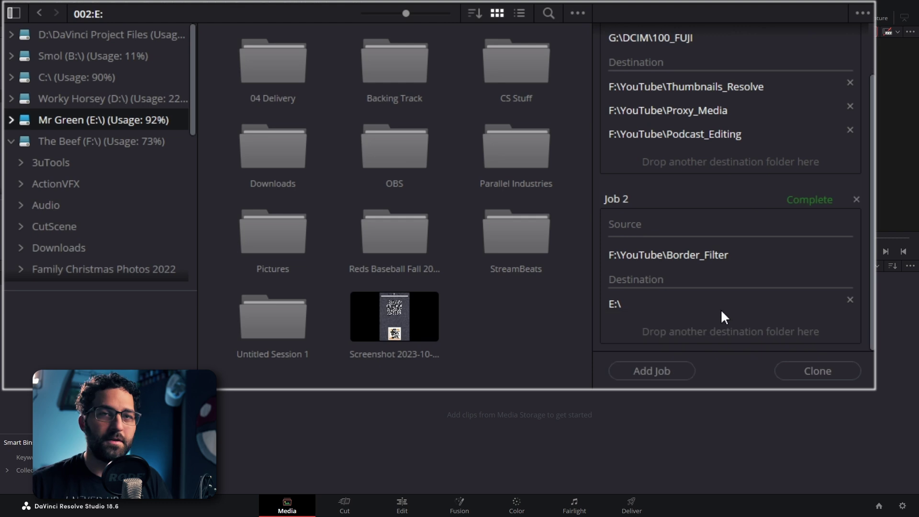
right_click(68, 119)
left_click(123, 130)
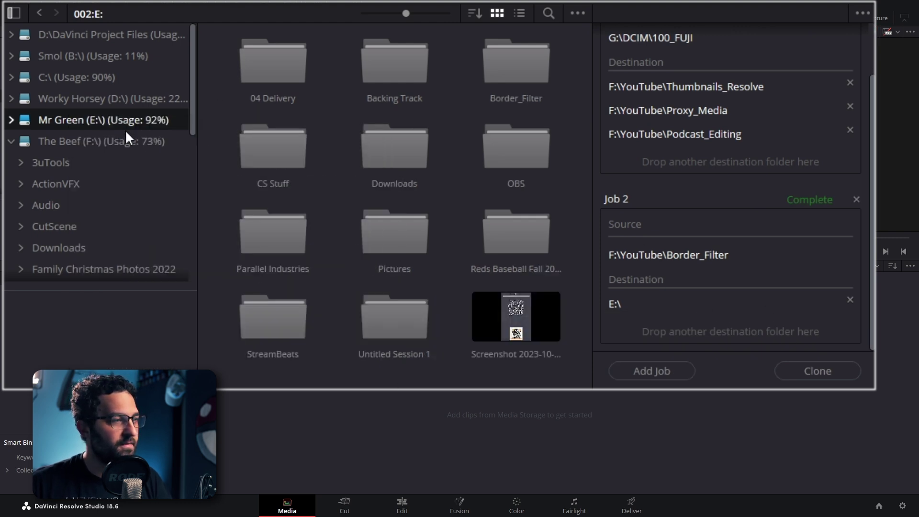
double_click(519, 70)
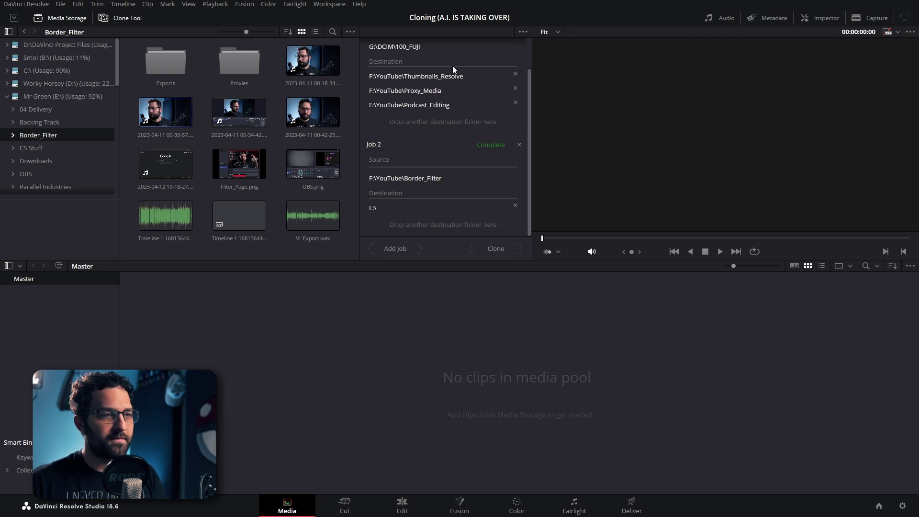
Import 02 Sources with its Audio, GFX and Video subfolders as bins and open it
right_click(39, 136)
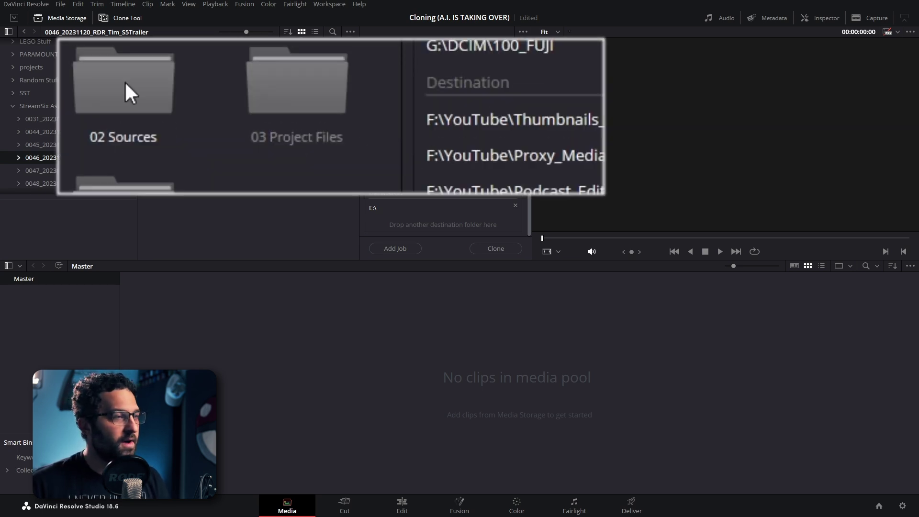
right_click(249, 61)
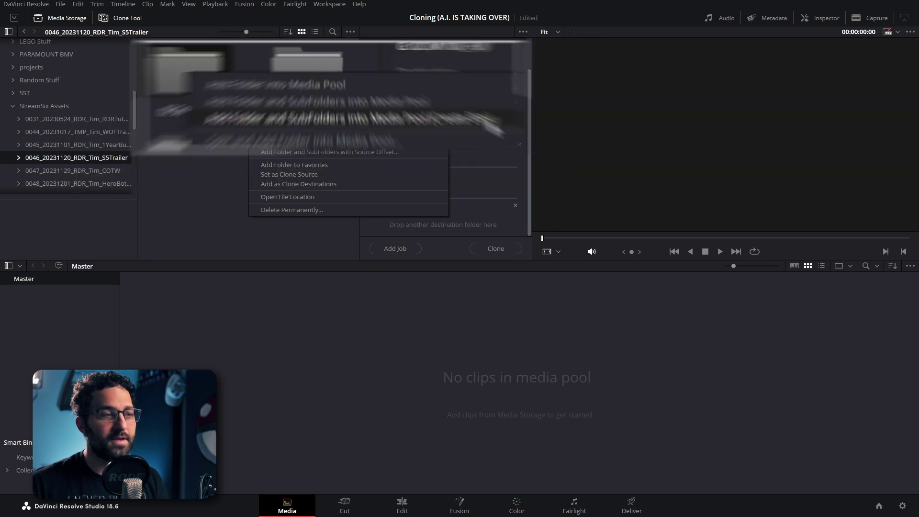
left_click(421, 89)
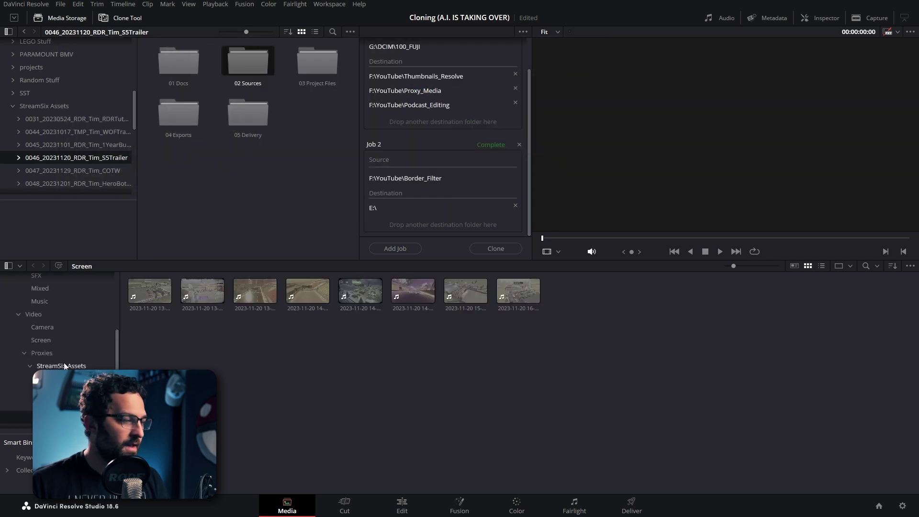
scroll(64, 363, "up", 5)
left_click(38, 296)
scroll(41, 310, "down", 1)
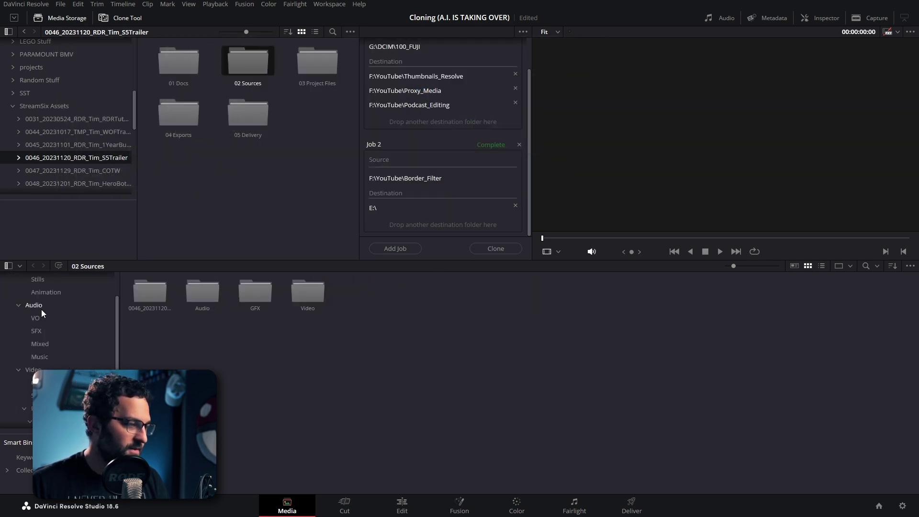
scroll(47, 320, "up", 2)
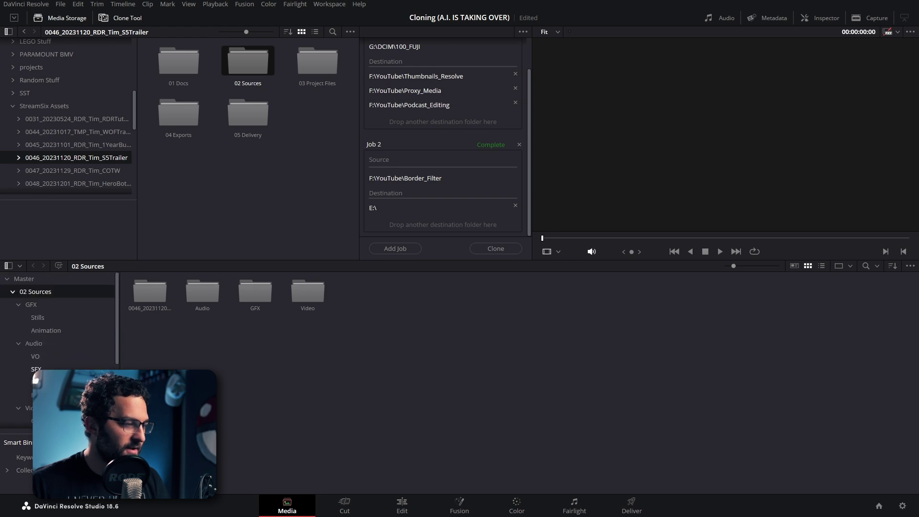